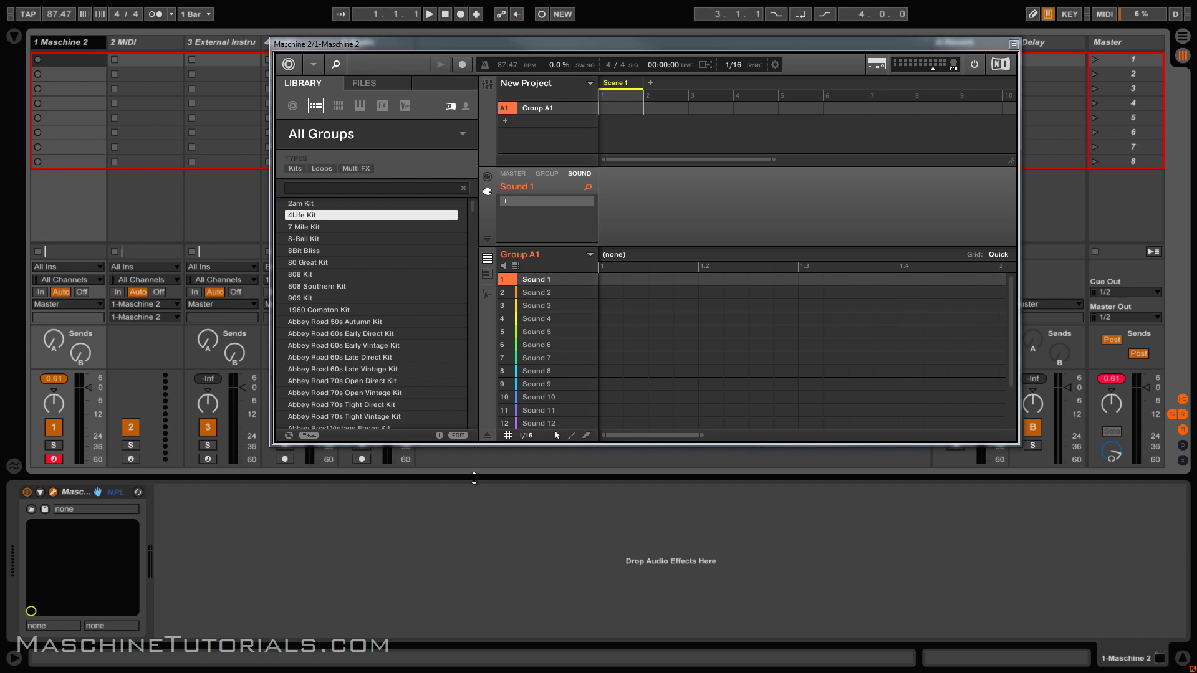
# Step: Load 4Life Kit into group A1, apply Sounds to MIDI Notes batch setup, and select Kick 4Life 1
pyautogui.doubleClick(320, 216)
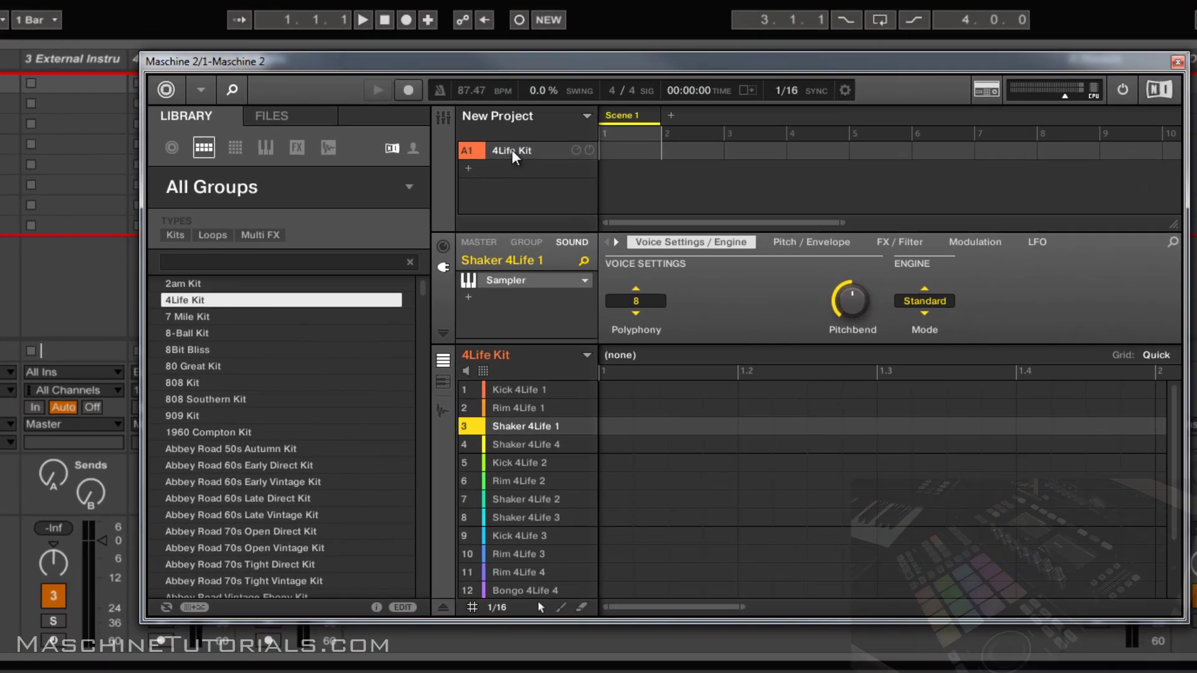
pyautogui.rightClick(537, 107)
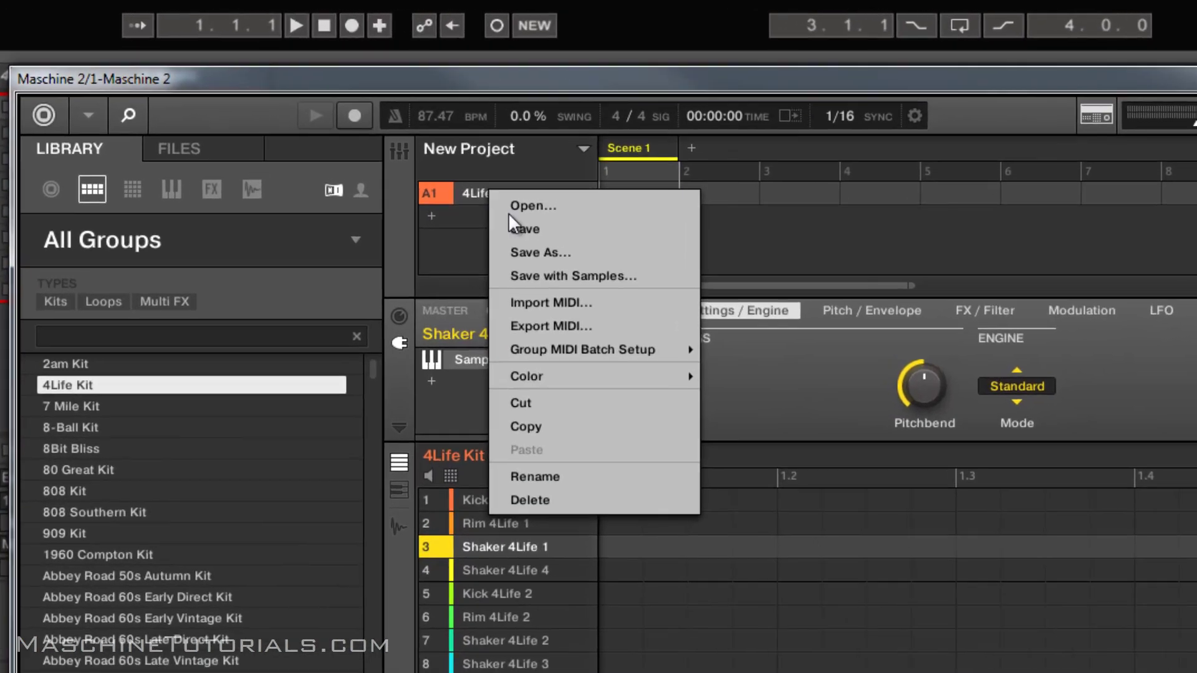
pyautogui.moveTo(616, 348)
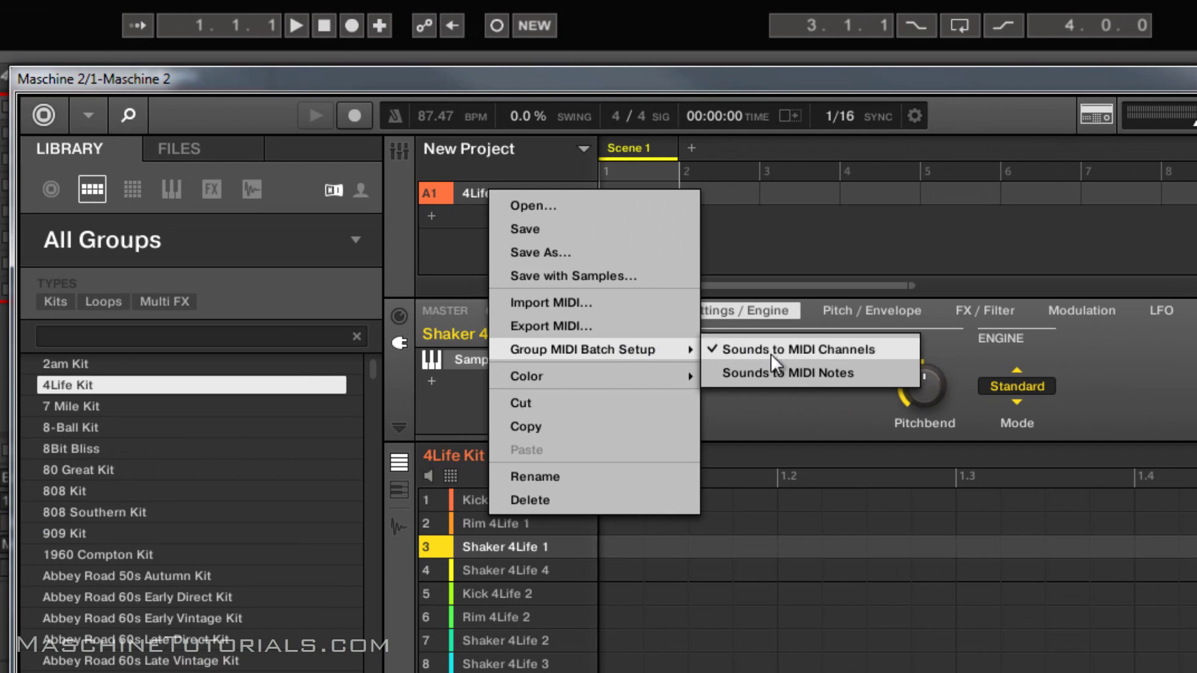
pyautogui.click(775, 371)
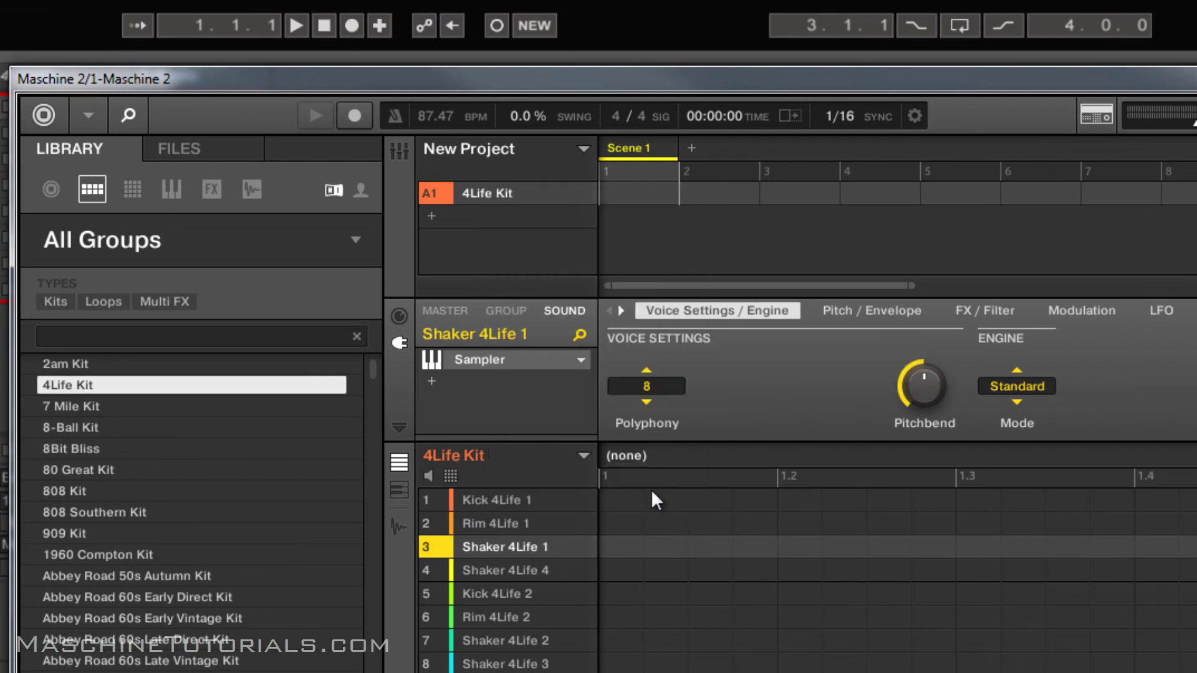
pyautogui.click(493, 499)
pyautogui.scroll(-2, 548, 626)
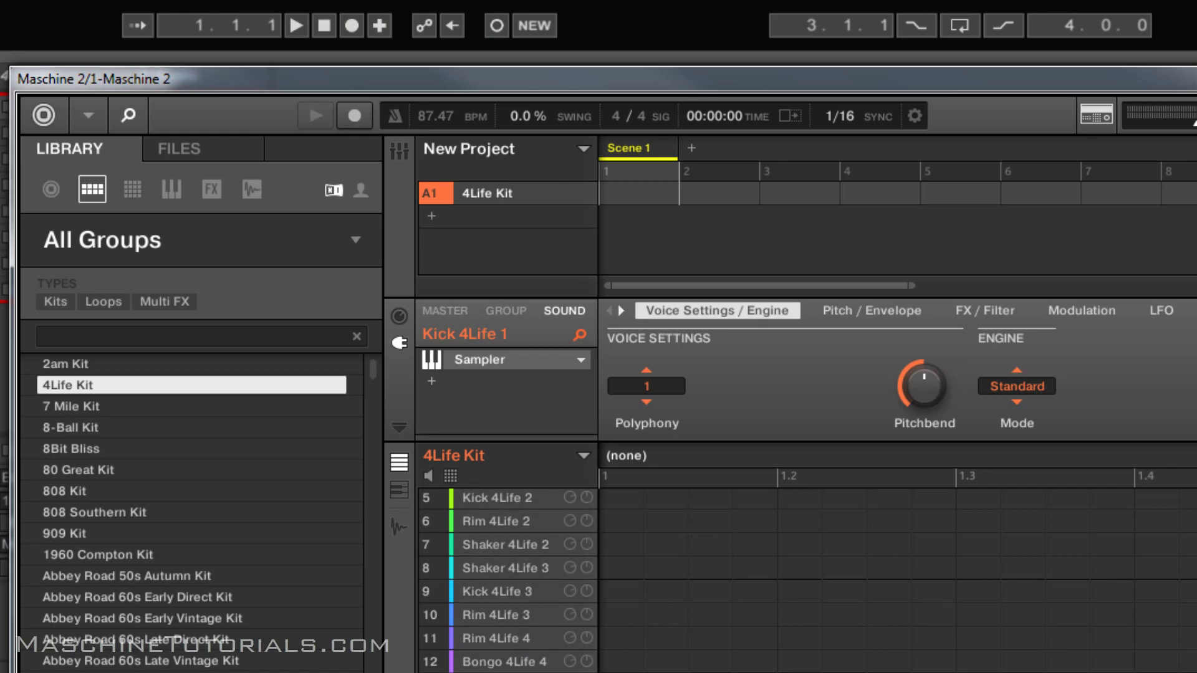
# Step: Set Kick 4Life 1's MIDI output destination to Host in its Channel properties
pyautogui.click(399, 317)
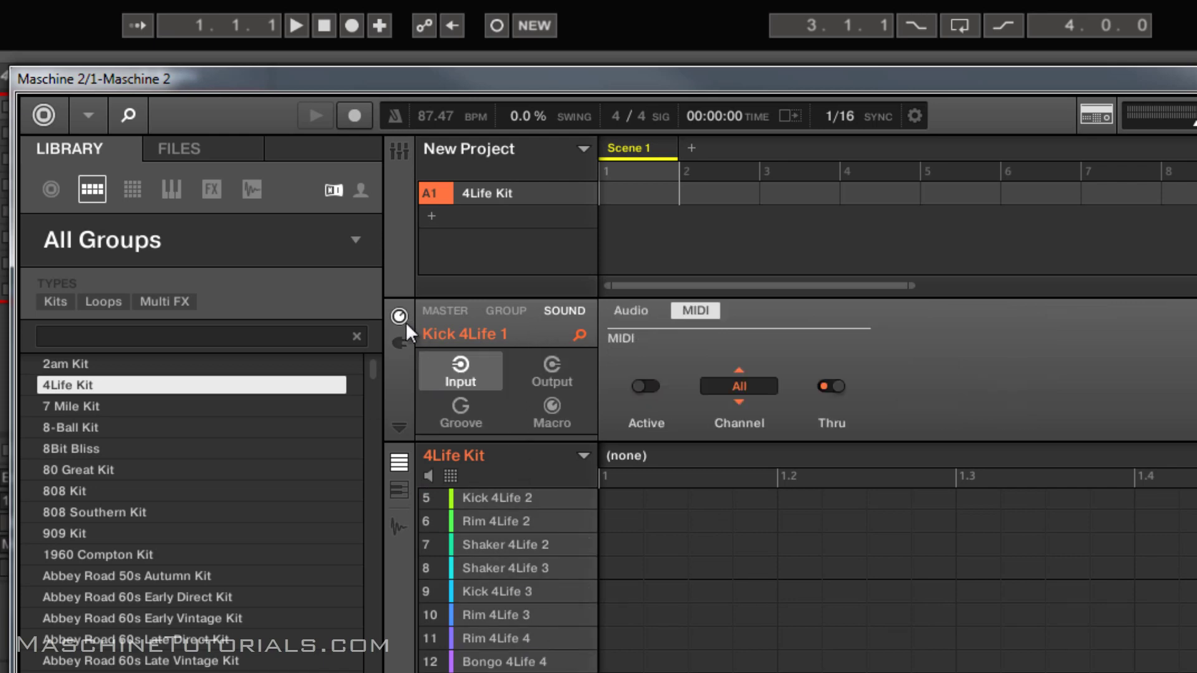
pyautogui.click(548, 383)
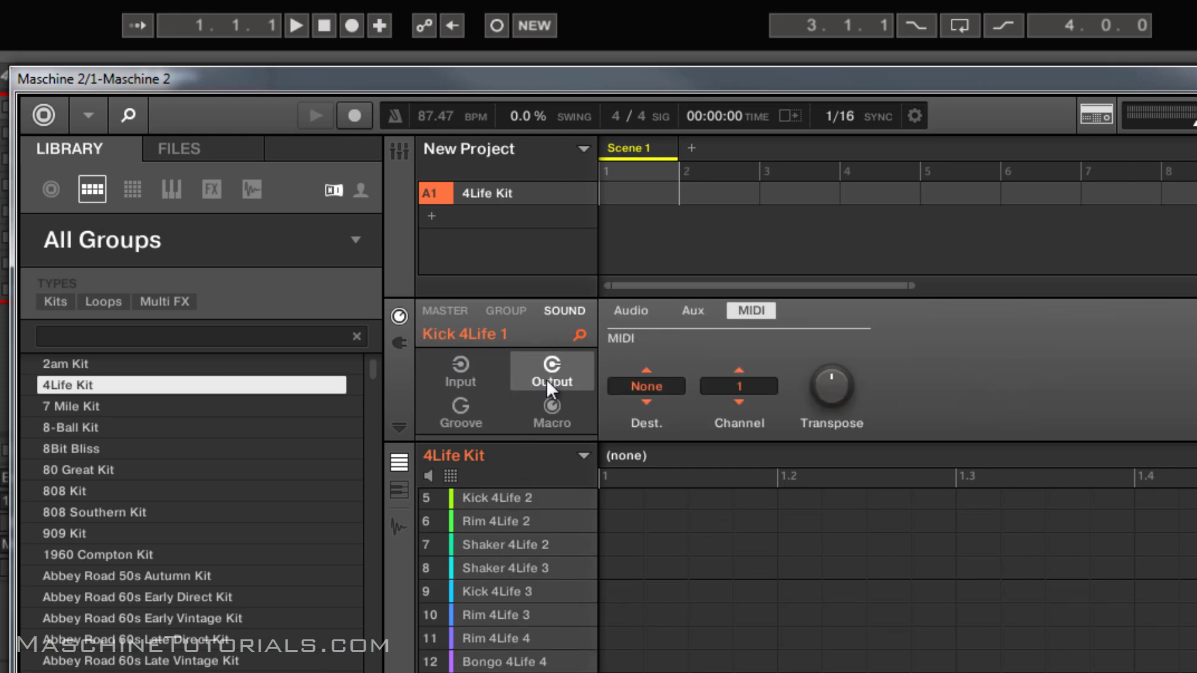
pyautogui.click(645, 385)
pyautogui.click(723, 416)
pyautogui.click(458, 379)
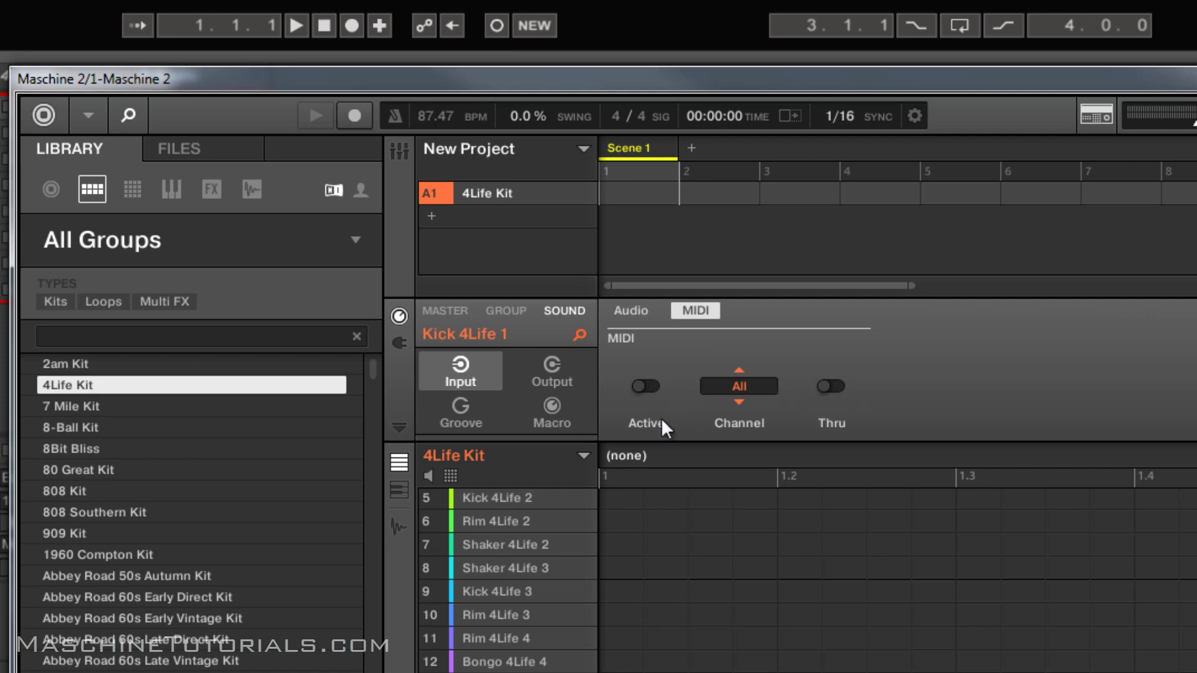
# Step: In the GROUP MIDI settings, set the 4Life Kit group's input channel to 1
pyautogui.click(506, 311)
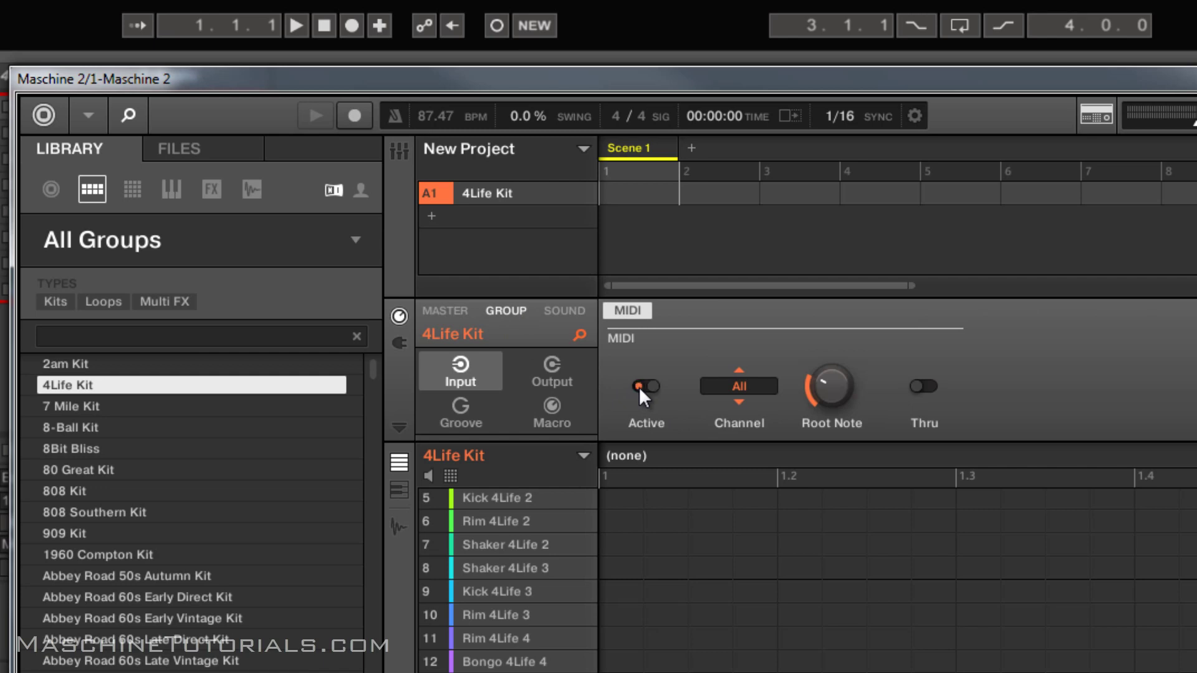
pyautogui.click(731, 386)
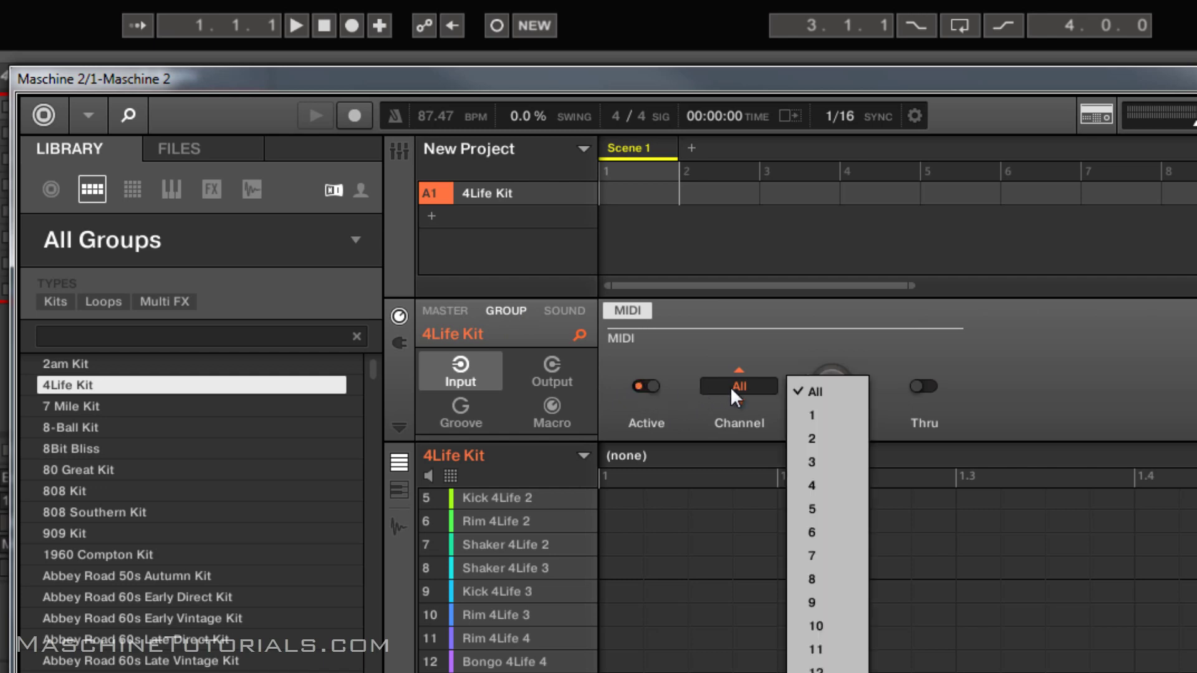
pyautogui.click(804, 415)
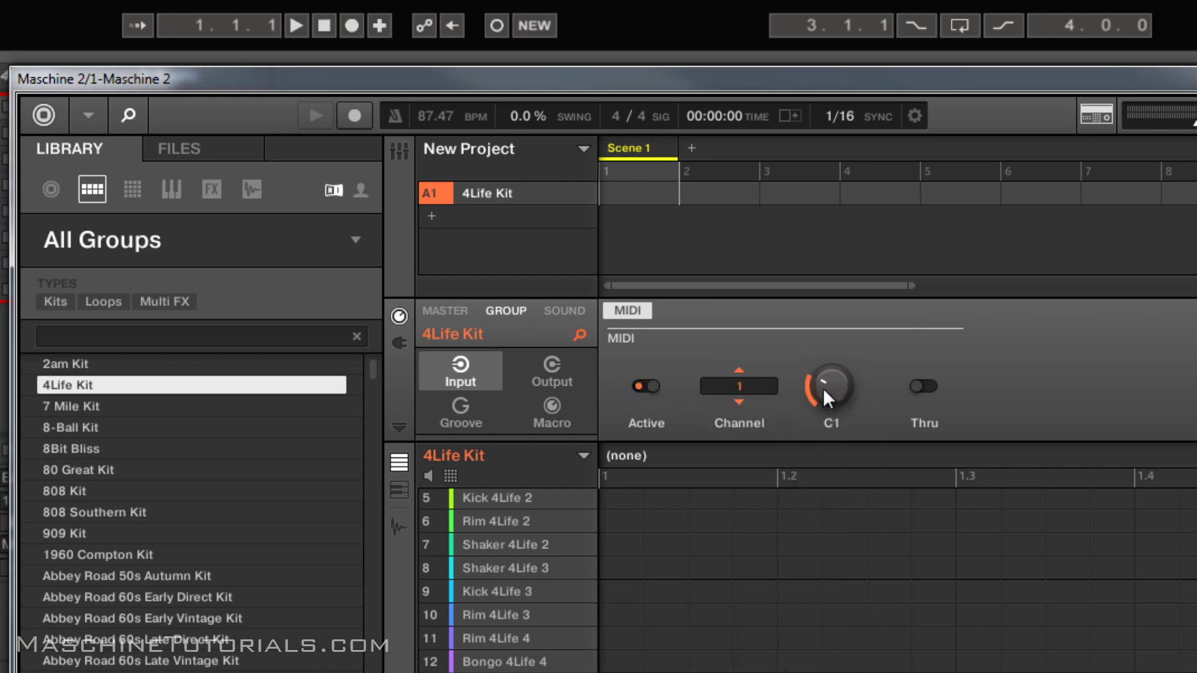
pyautogui.scroll(8, 823, 388)
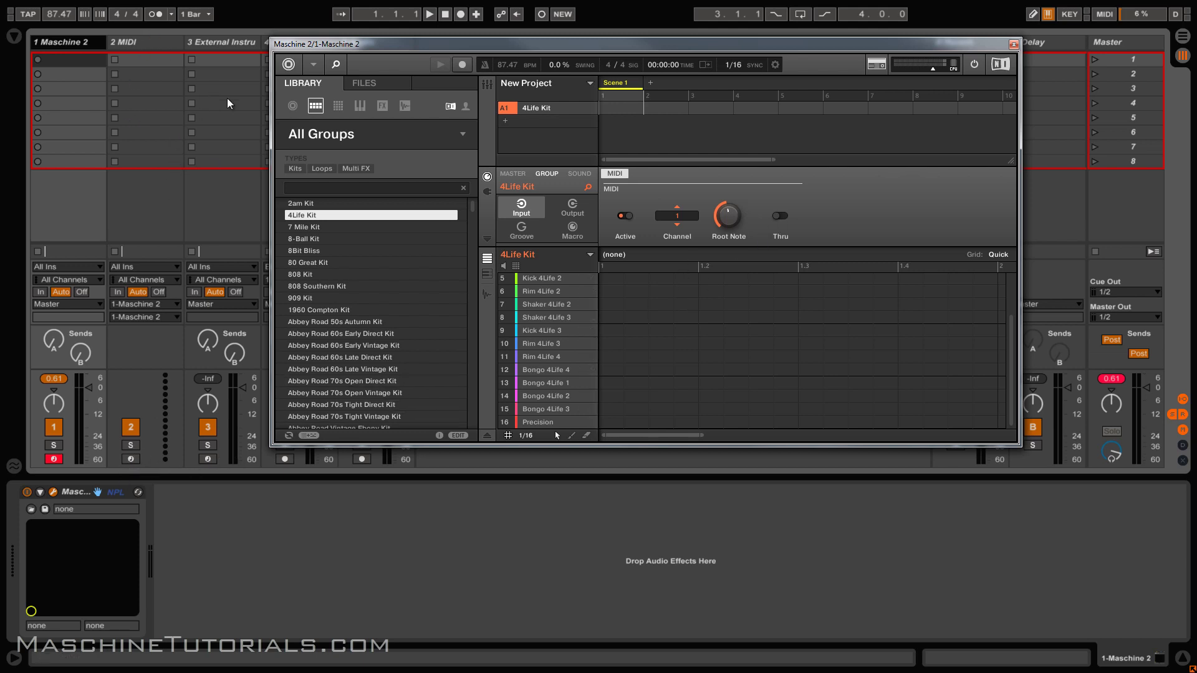
# Step: Arm track 2, set MIDI From to 1-Maschine 2 / Maschine 2 and MIDI To to 1-Maschine 2
pyautogui.click(132, 459)
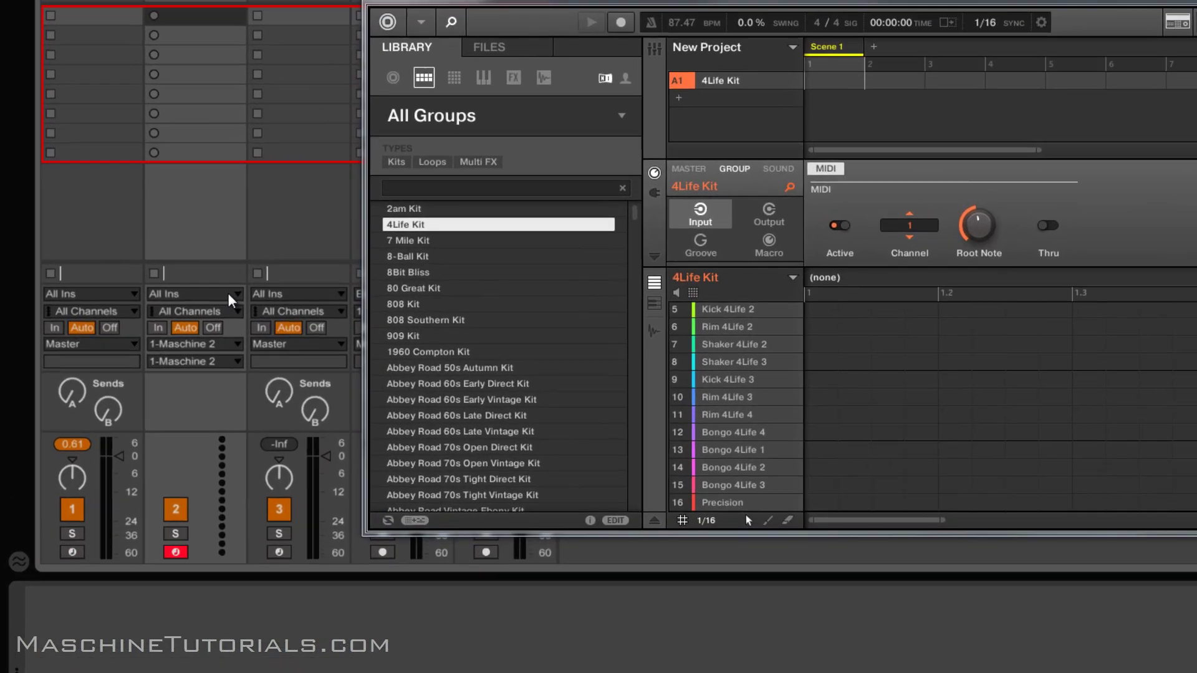
pyautogui.click(147, 267)
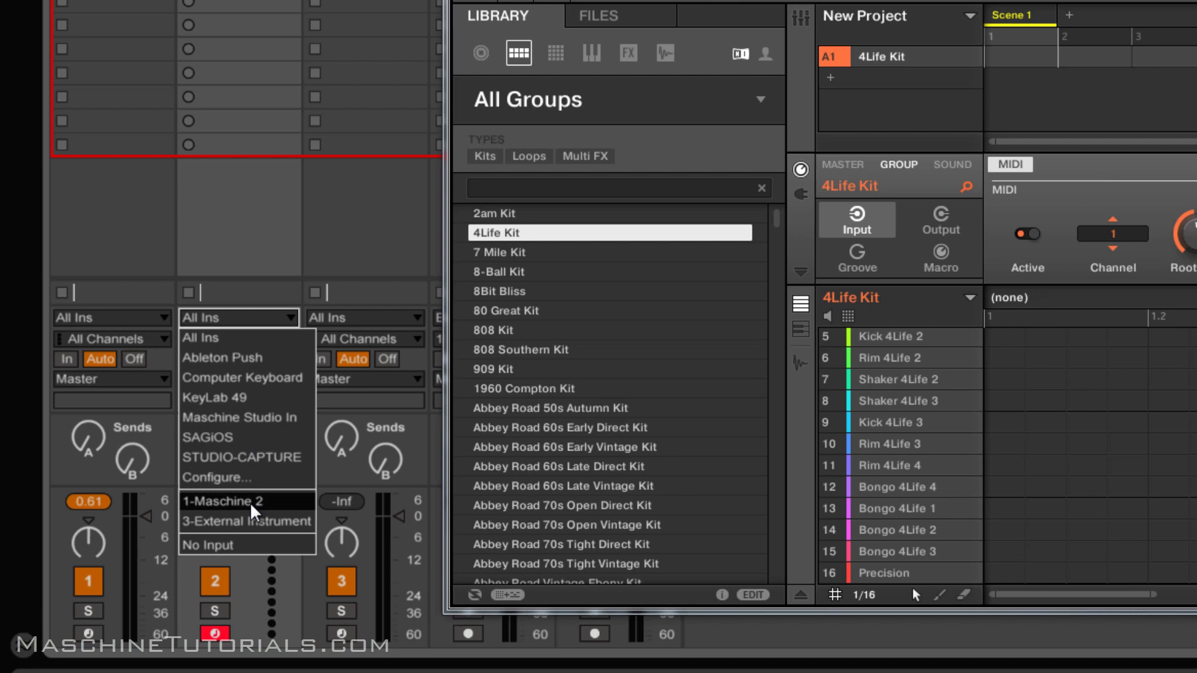
pyautogui.click(249, 503)
pyautogui.click(264, 338)
pyautogui.click(244, 402)
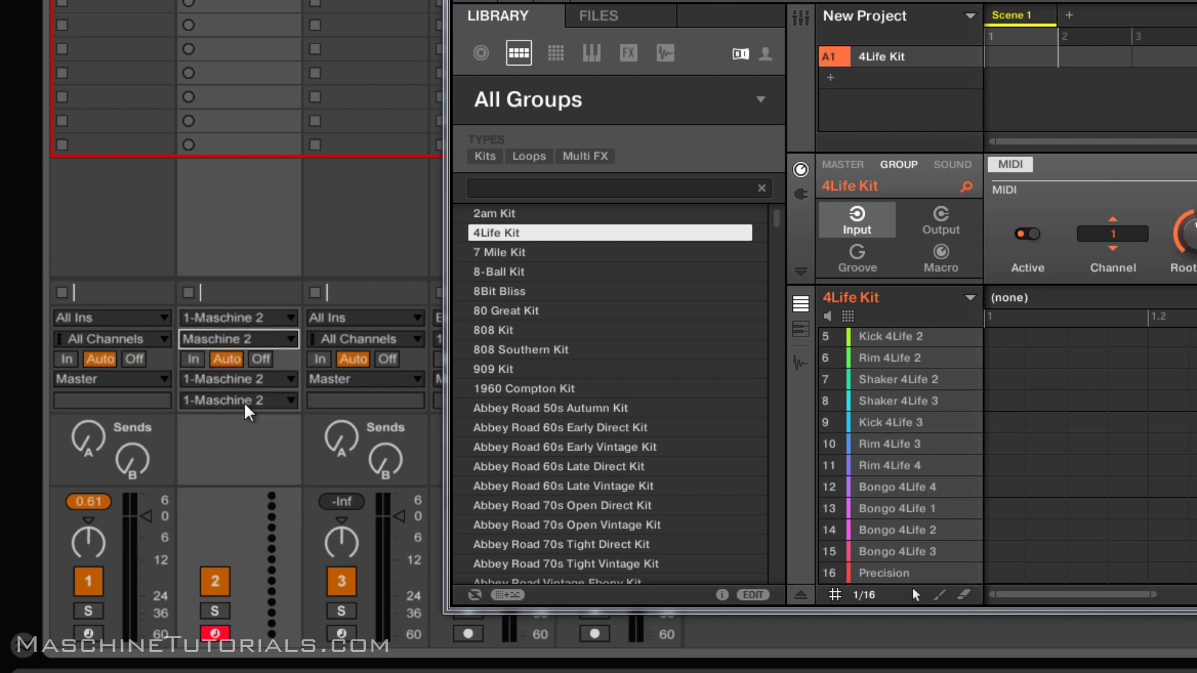
pyautogui.click(246, 380)
pyautogui.click(238, 443)
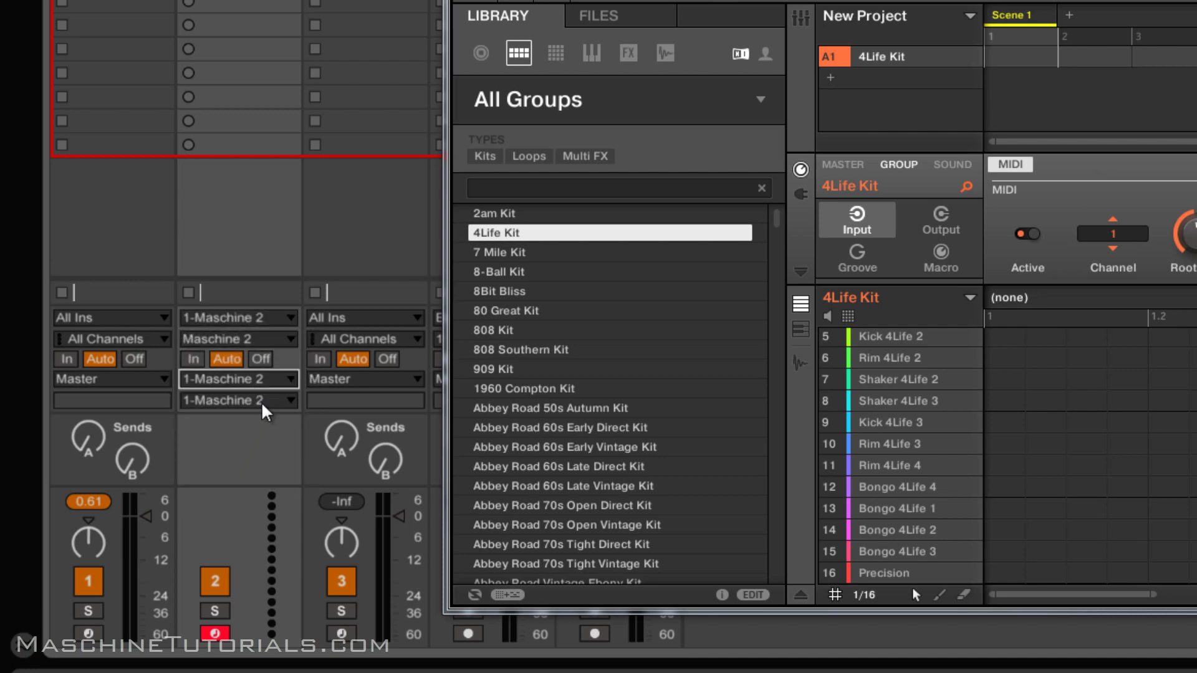
pyautogui.click(260, 401)
pyautogui.click(241, 446)
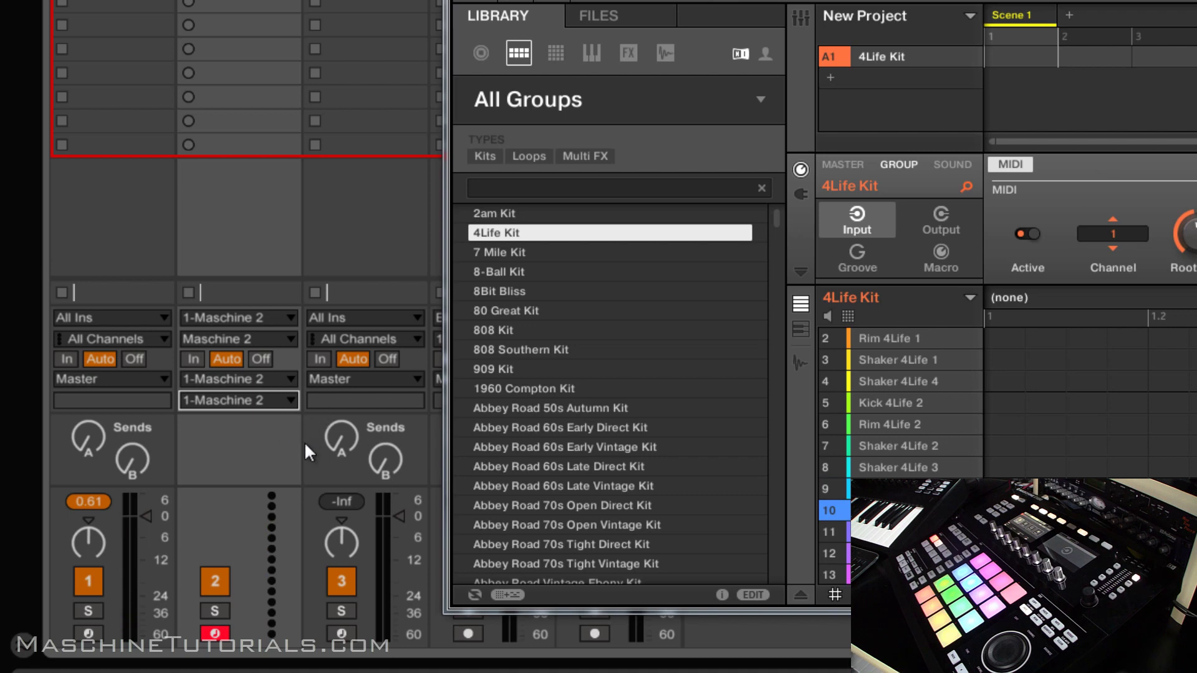
# Step: Set track 3's MIDI input to 1-Maschine 2 / Maschine 2 and arm it
pyautogui.click(405, 318)
pyautogui.click(390, 504)
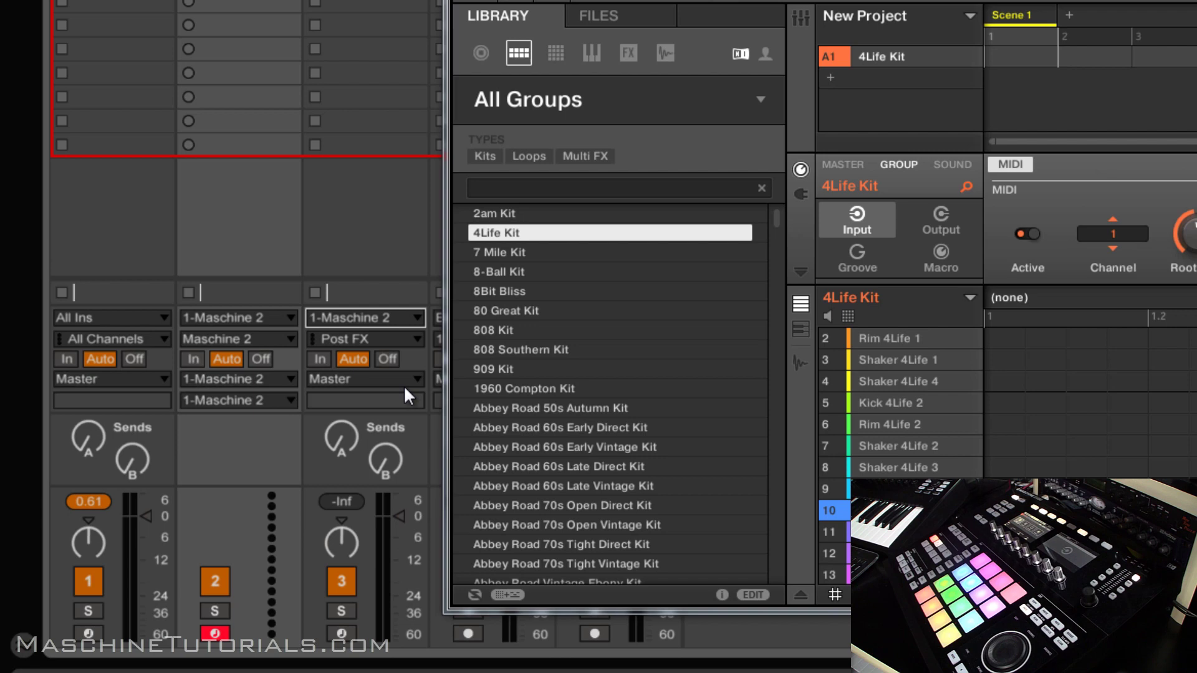
pyautogui.click(405, 336)
pyautogui.click(385, 406)
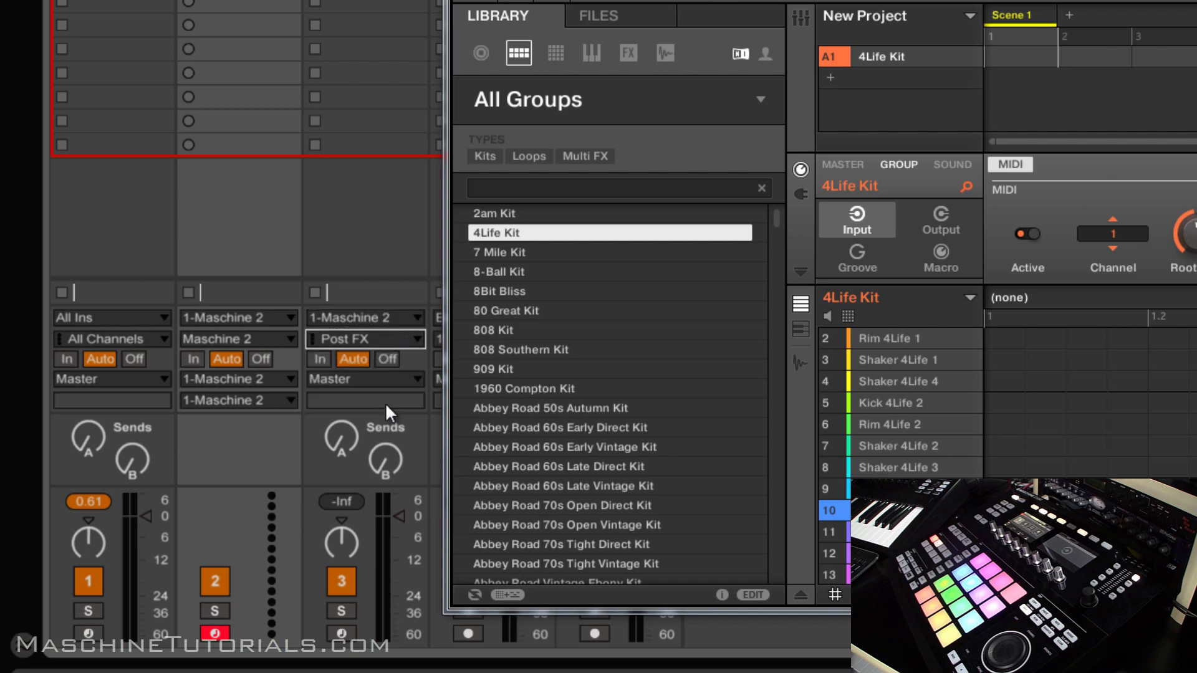
pyautogui.click(347, 120)
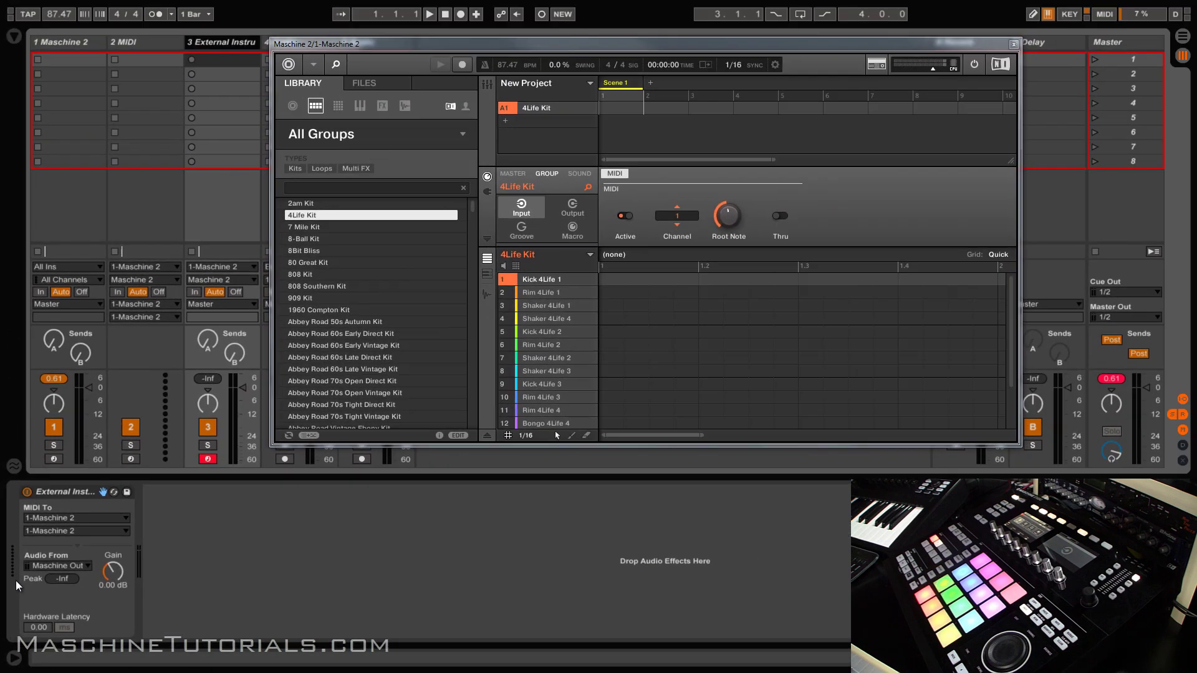
# Step: Switch the detail view to the recorded clip's MIDI note editor with Shift+Tab
pyautogui.hotkey('shift', 'Tab')
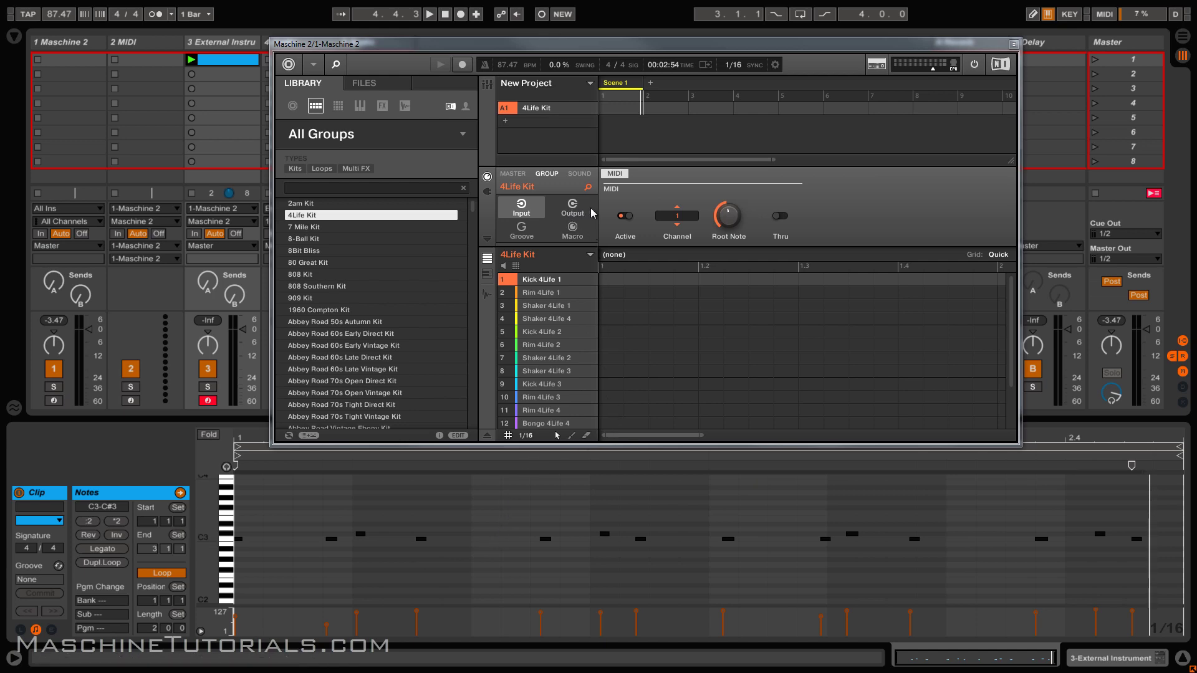
# Step: Show Kick 4Life 1's sound-level MIDI input settings on the SOUND tab
pyautogui.click(579, 174)
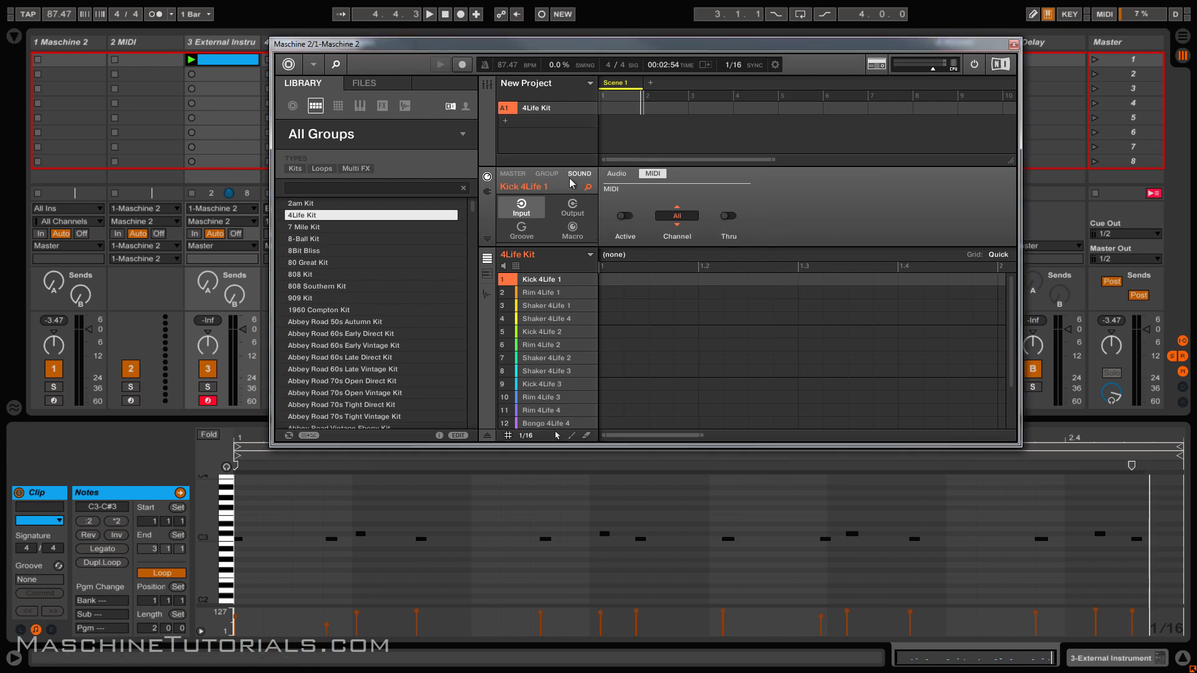